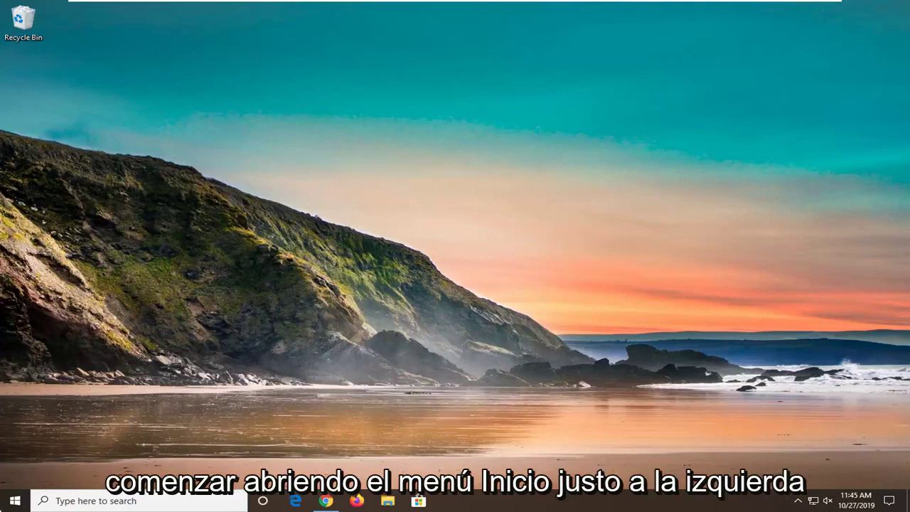
# Step: Find Registry Editor by searching for regedit, run it as administrator and allow it to make changes
pyautogui.click(14, 501)
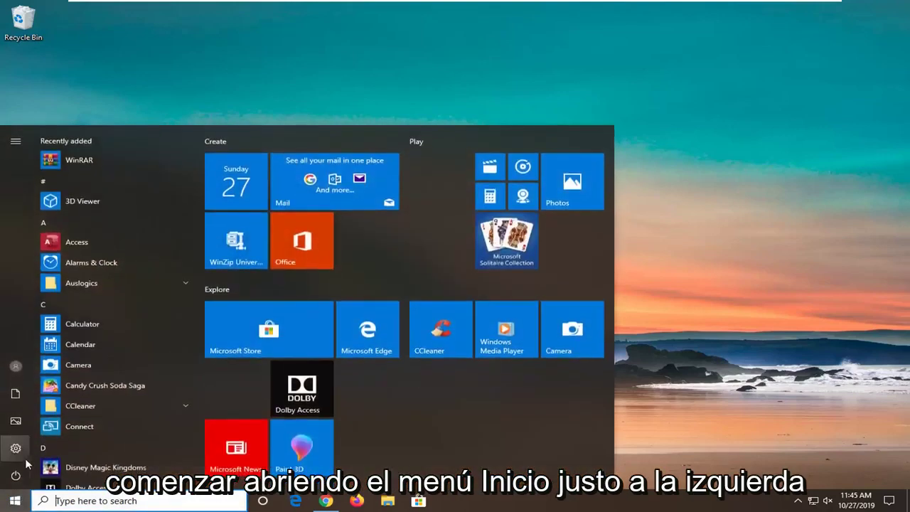
pyautogui.moveTo(25, 458)
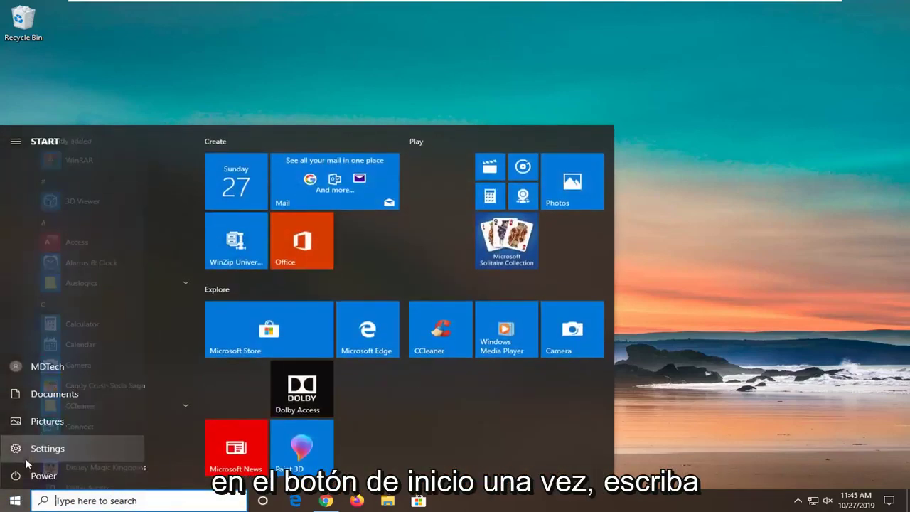
pyautogui.write('regedit')
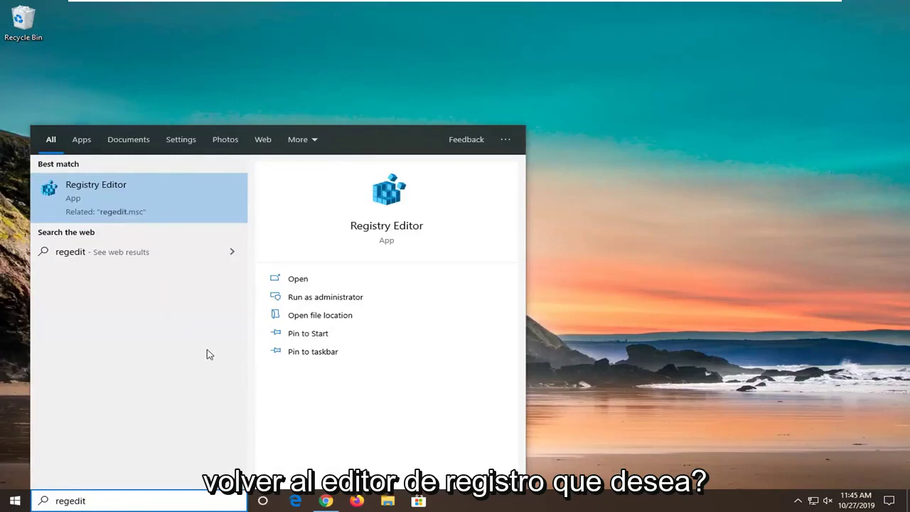
pyautogui.rightClick(107, 194)
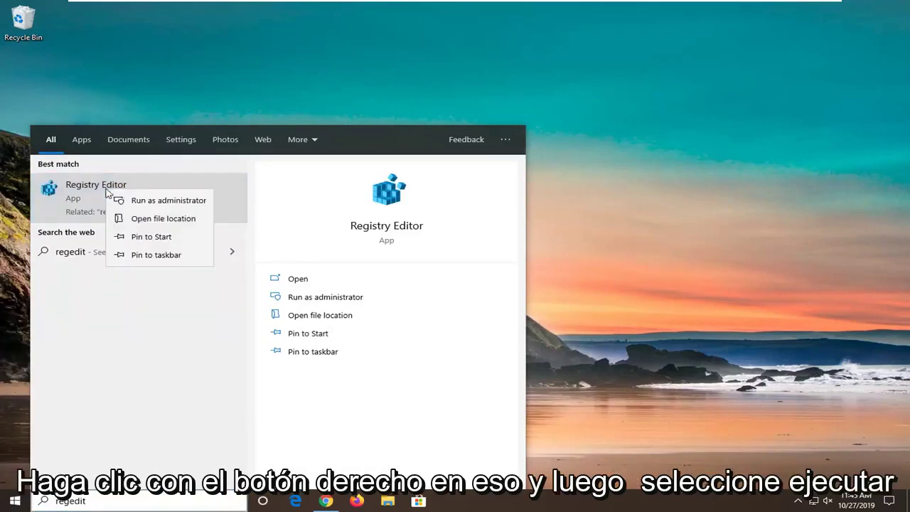
pyautogui.click(177, 203)
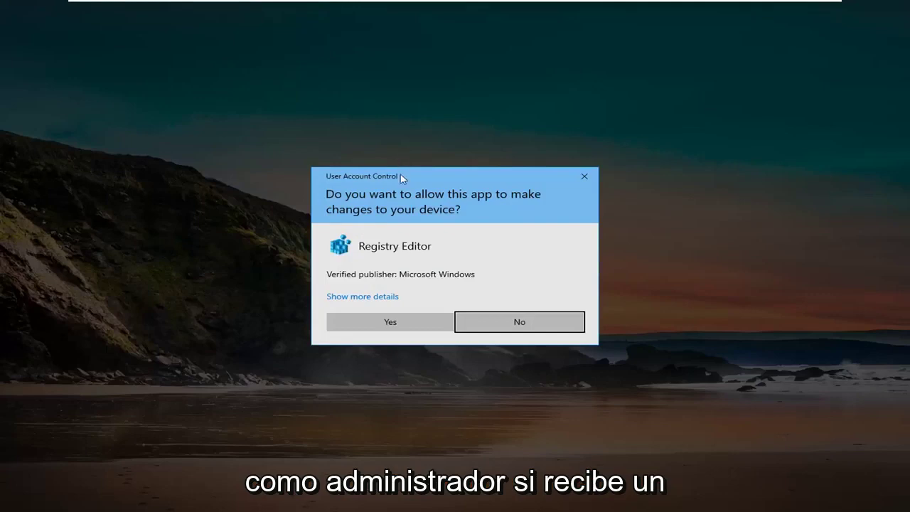
pyautogui.click(388, 324)
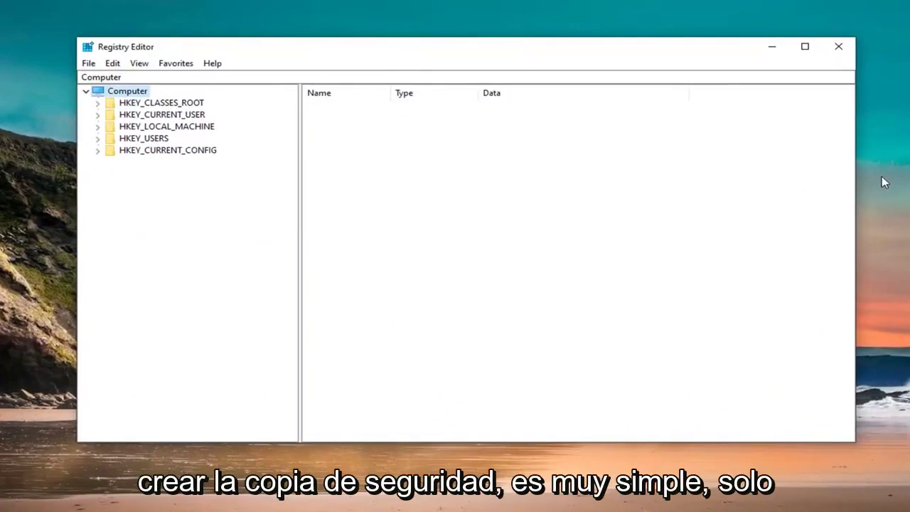
# Step: Bring up the registry export dialog and the import dialog in turn, cancelling each one
pyautogui.click(89, 64)
pyautogui.click(116, 94)
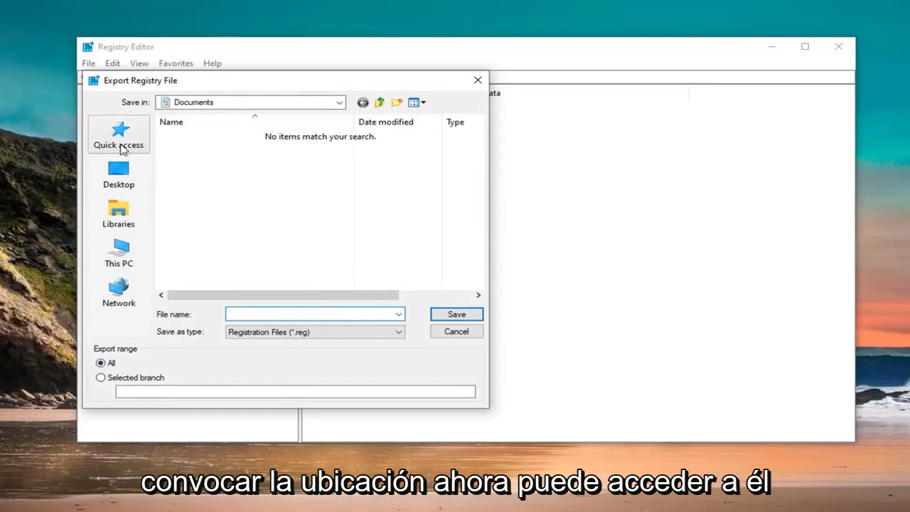
pyautogui.click(451, 334)
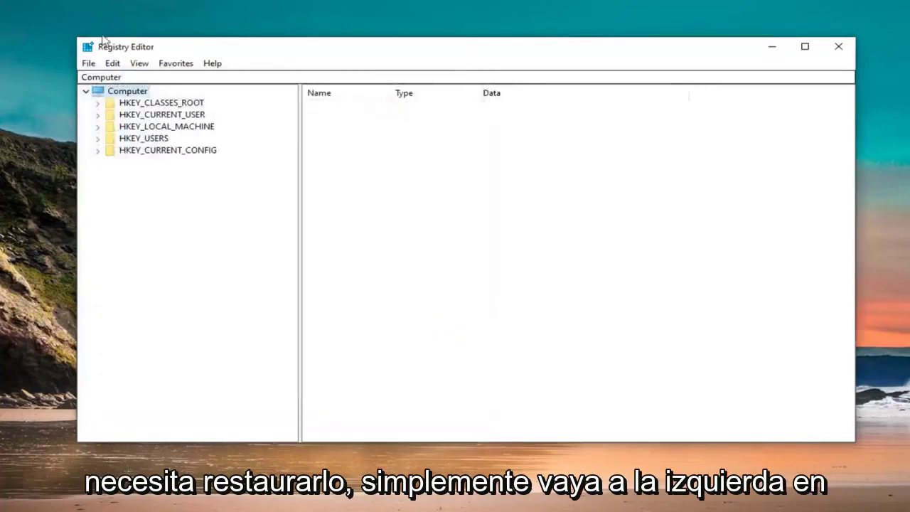
pyautogui.click(88, 63)
pyautogui.click(179, 80)
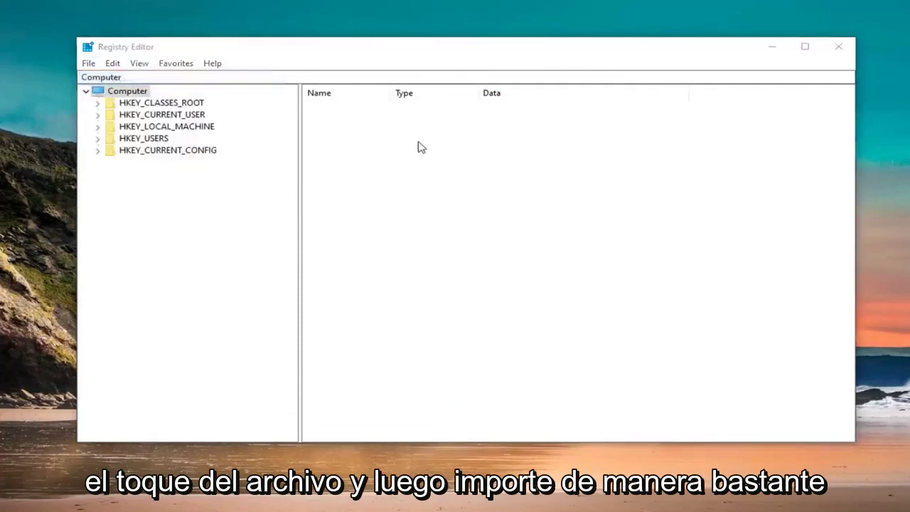
pyautogui.click(587, 81)
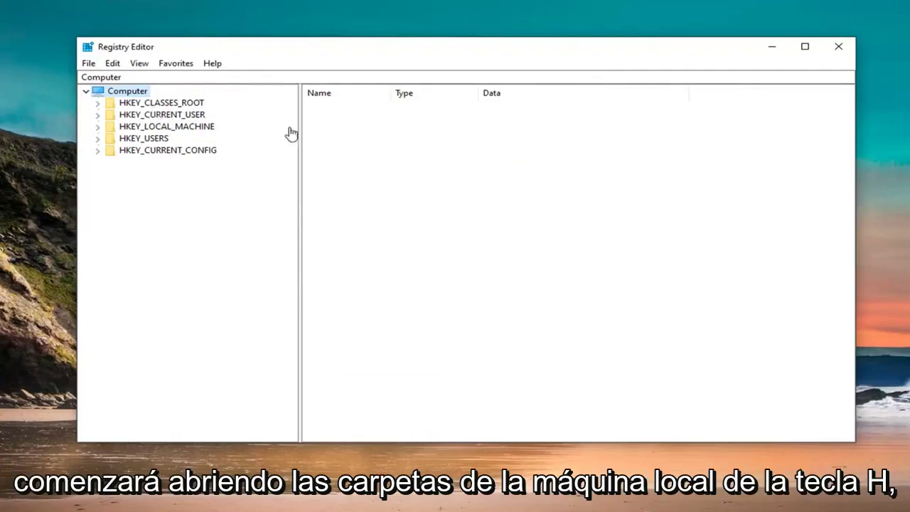
# Step: Expand the registry tree down to HKEY_LOCAL_MACHINE\SOFTWARE\Policies
pyautogui.click(165, 129)
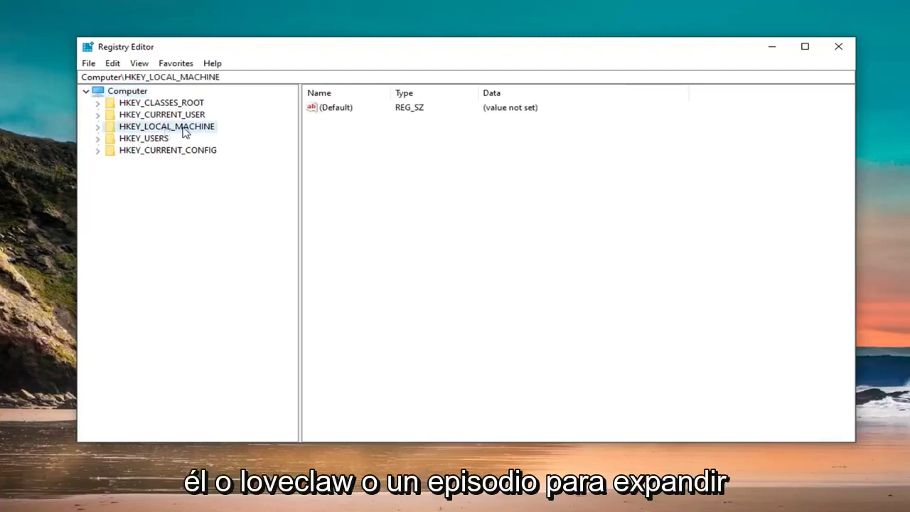
pyautogui.doubleClick(183, 128)
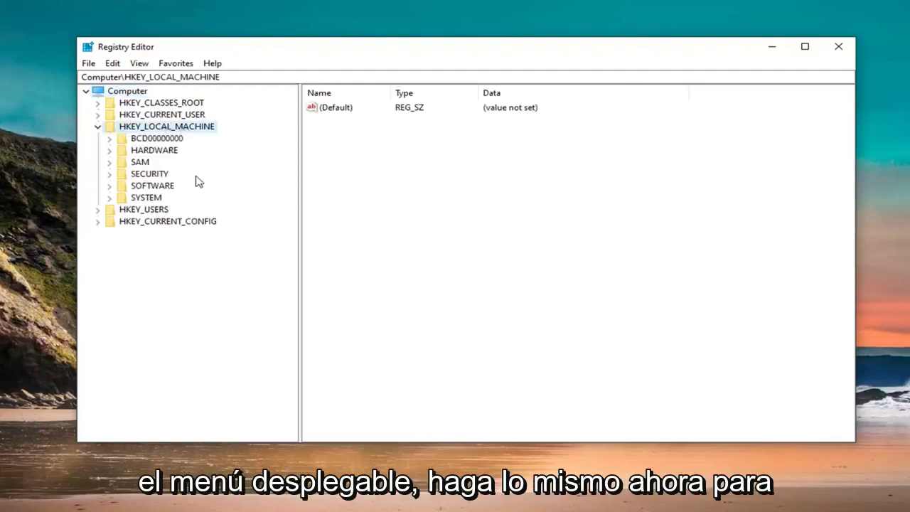
pyautogui.click(148, 188)
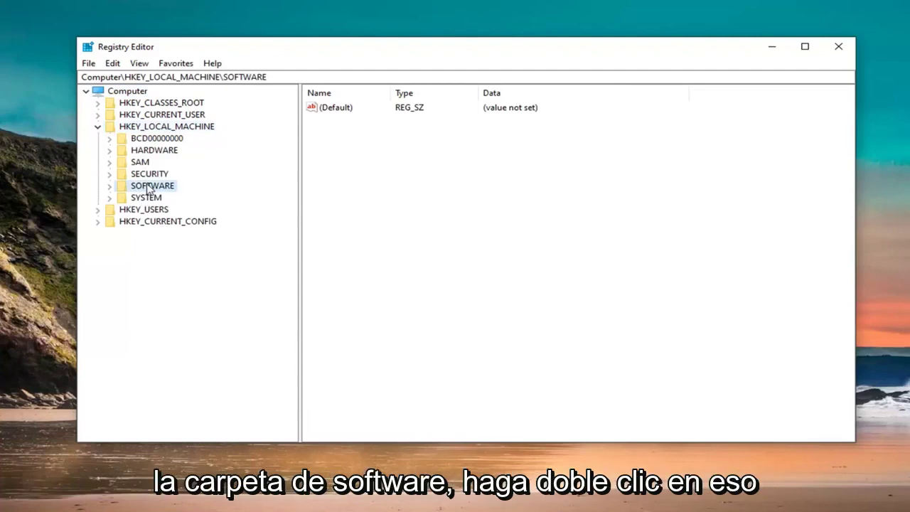
pyautogui.doubleClick(148, 188)
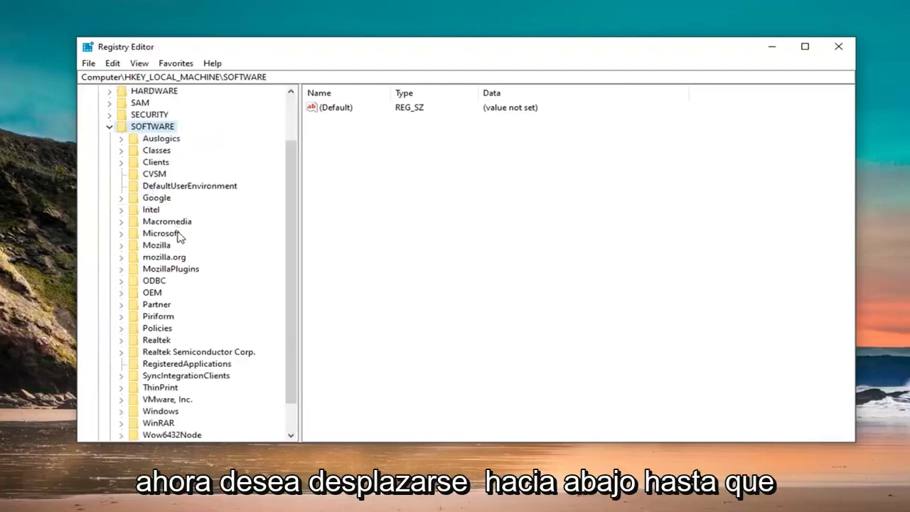
pyautogui.scroll(-1, 178, 237)
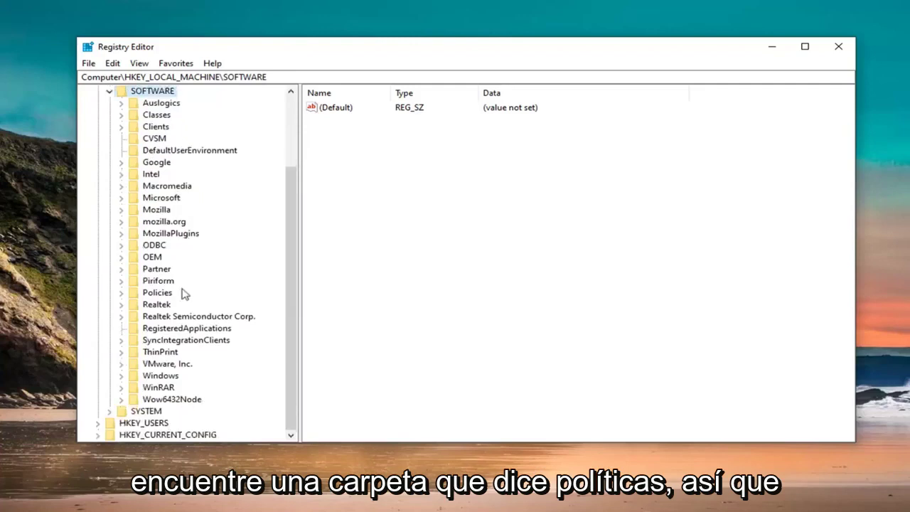
pyautogui.click(158, 292)
pyautogui.doubleClick(158, 294)
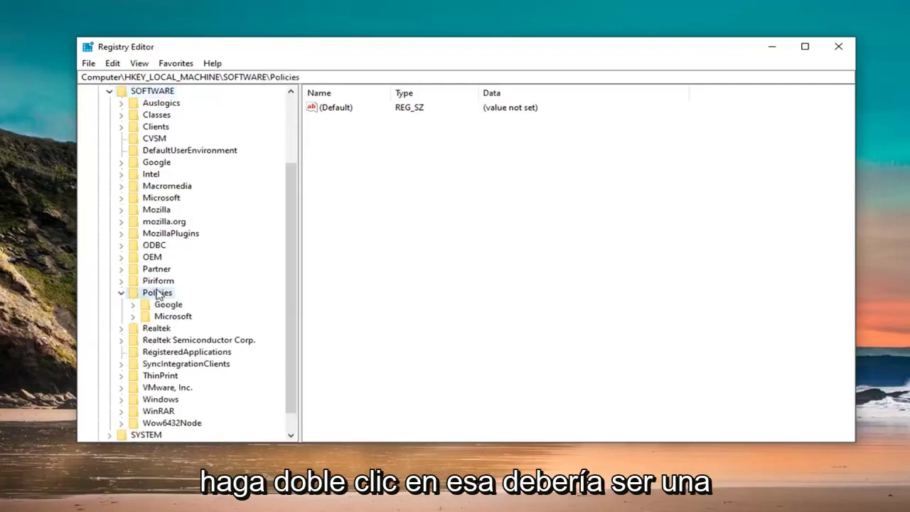
# Step: Expand the Microsoft key under Policies, then select and expand its Windows Defender key
pyautogui.click(164, 320)
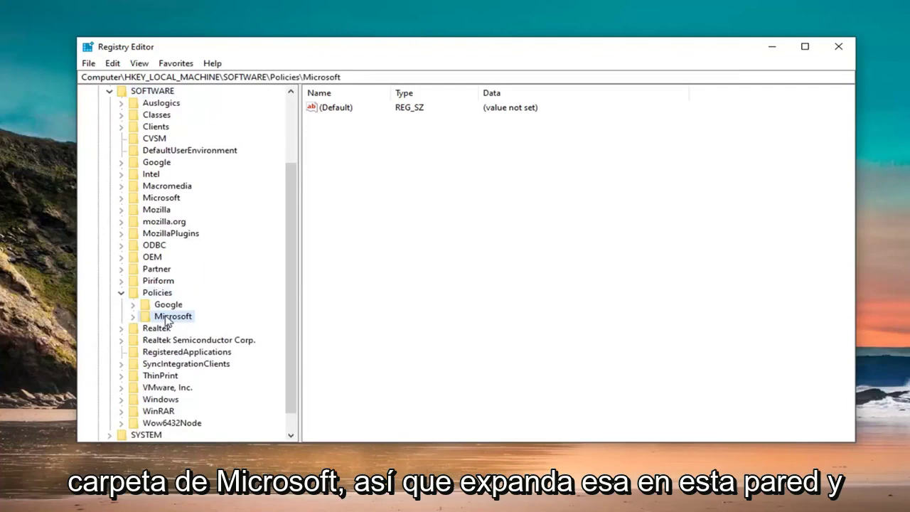
pyautogui.doubleClick(168, 321)
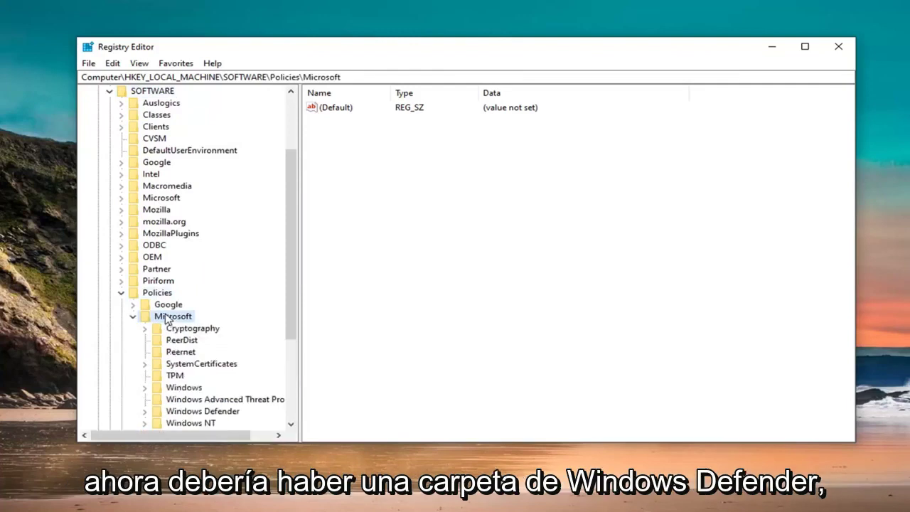
pyautogui.scroll(-1, 164, 352)
pyautogui.click(202, 376)
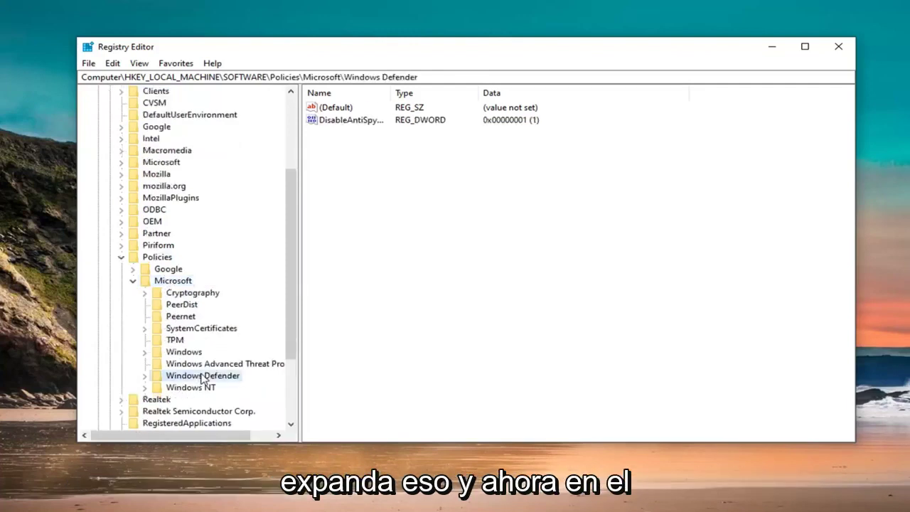
pyautogui.doubleClick(202, 375)
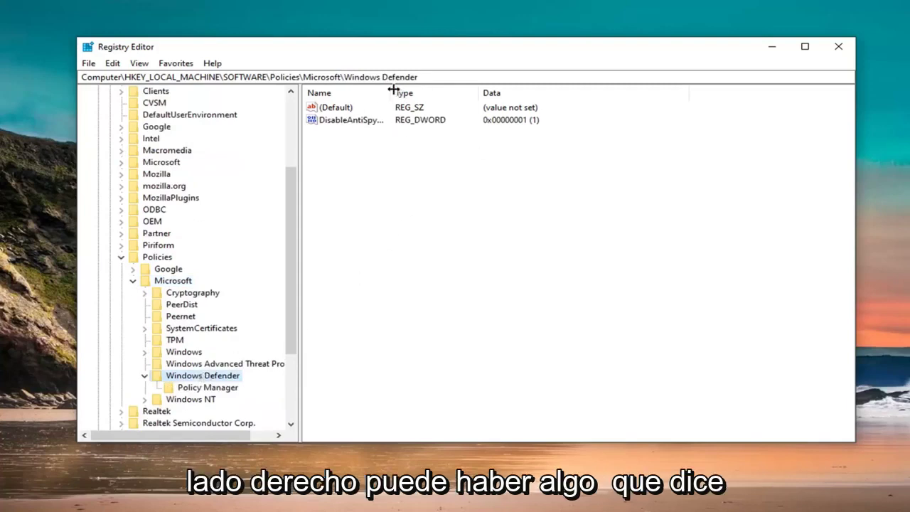
# Step: Widen the value name column and set the DisableAntiSpyware DWORD value data to 0
pyautogui.moveTo(392, 90); pyautogui.dragTo(448, 90)
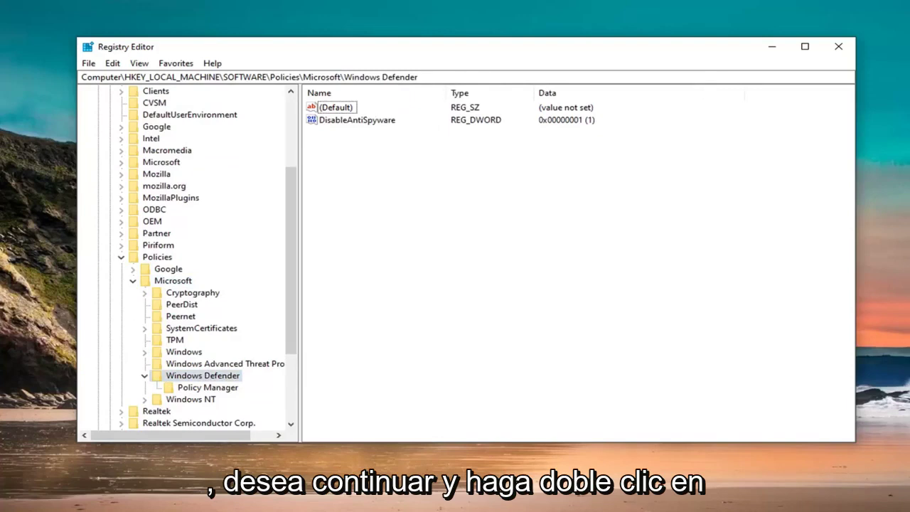
pyautogui.doubleClick(347, 121)
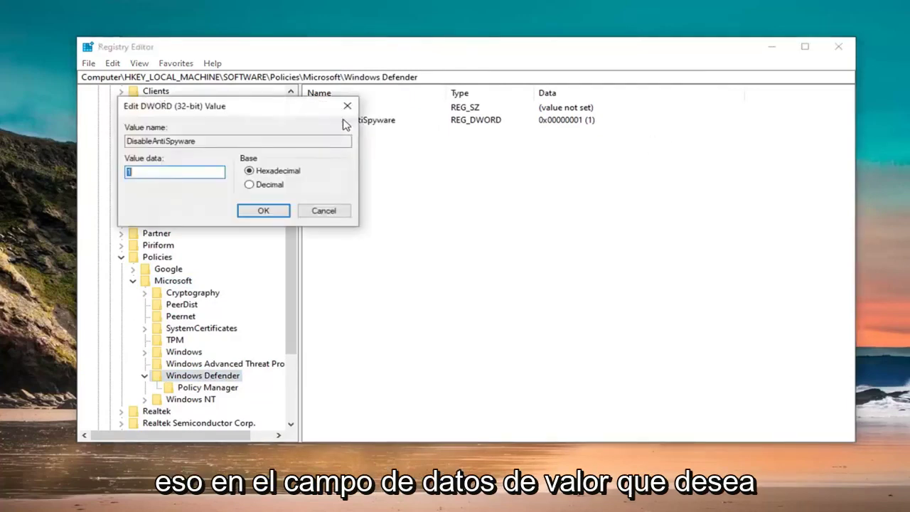
pyautogui.moveTo(242, 107); pyautogui.dragTo(390, 127)
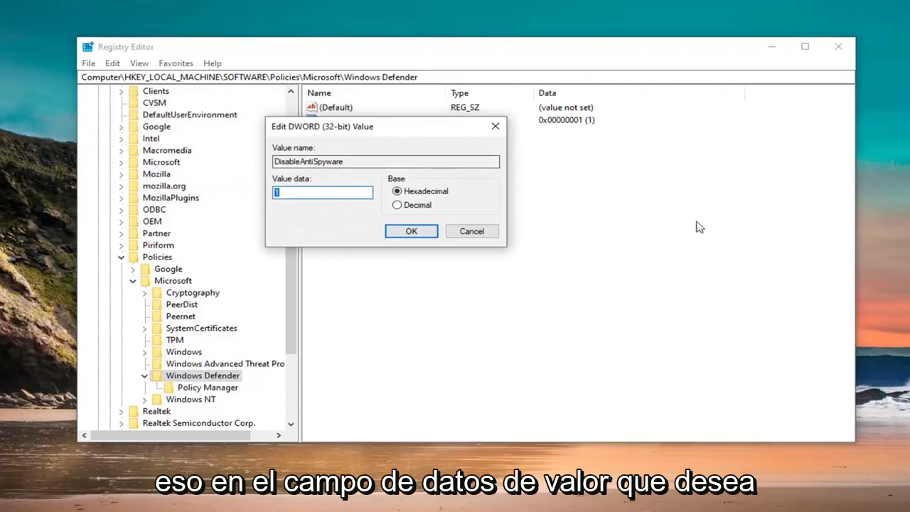
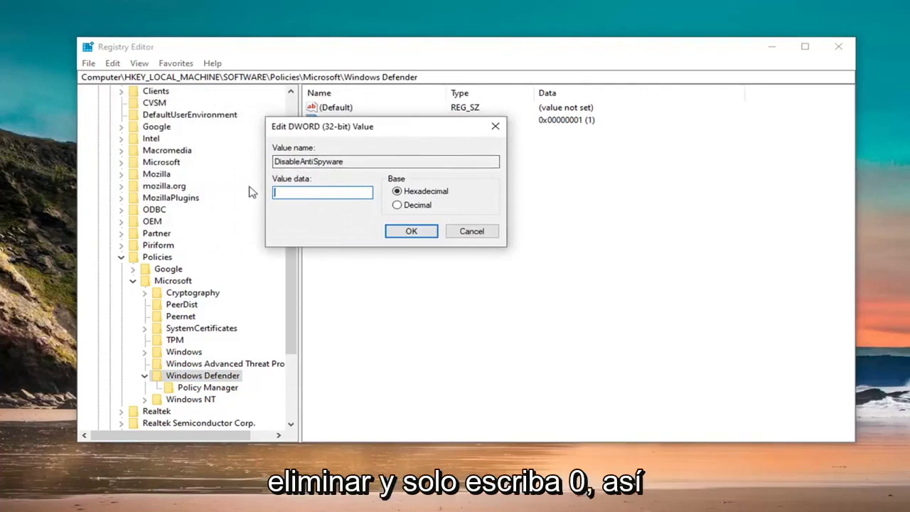
pyautogui.write('0')
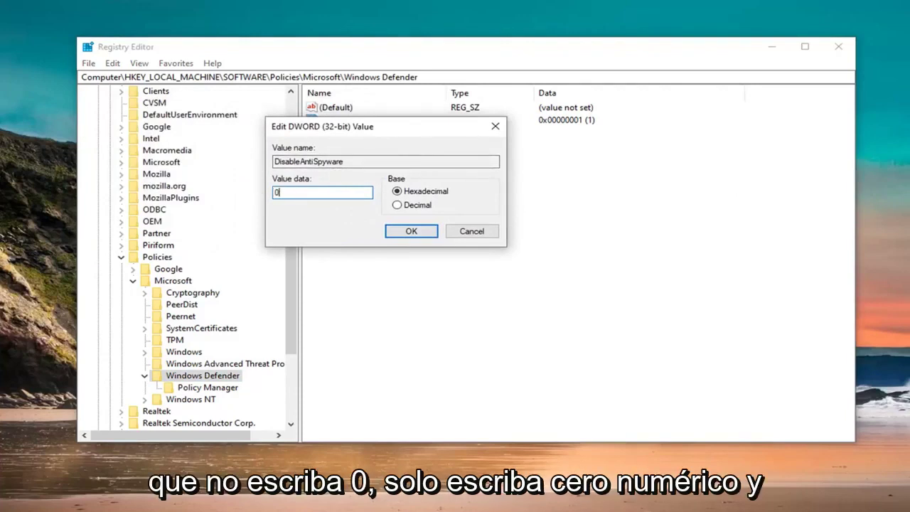
pyautogui.click(407, 234)
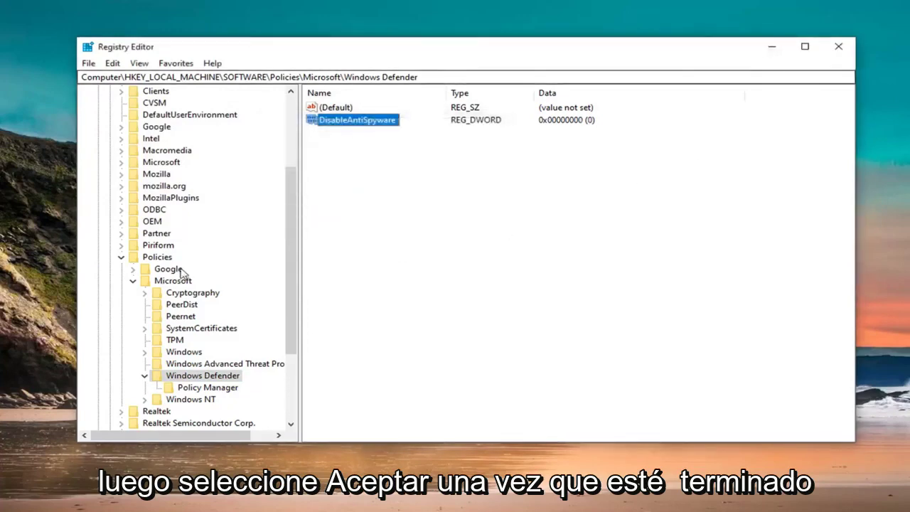
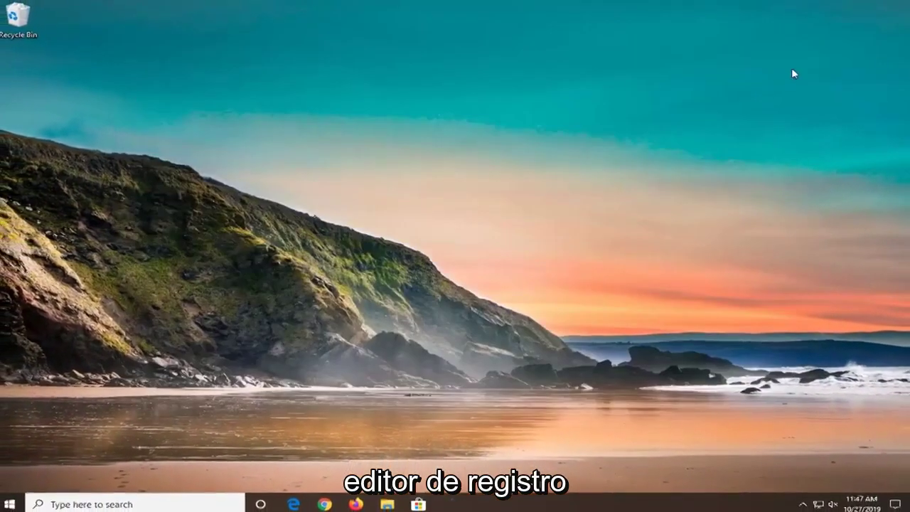
# Step: Search for Windows Defender, open the Windows Security app and move its window towards the middle of the desktop
pyautogui.press('super')
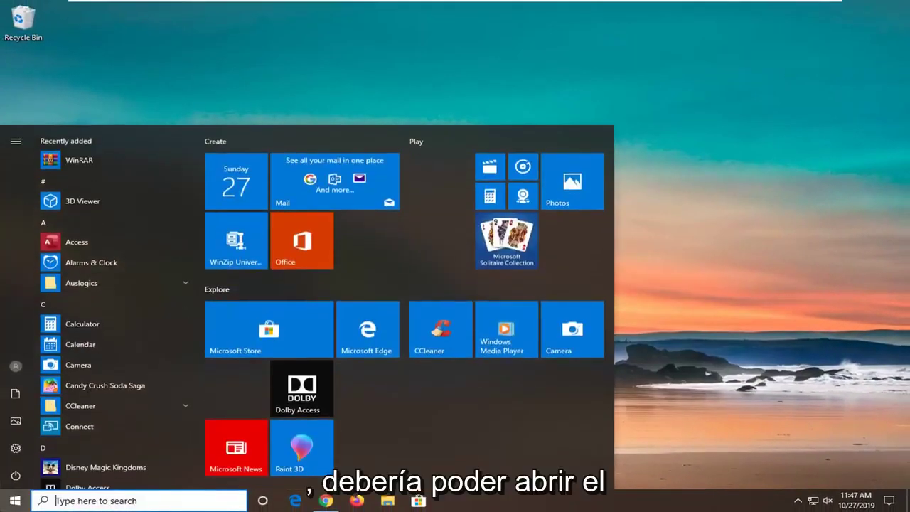
pyautogui.write('windows de')
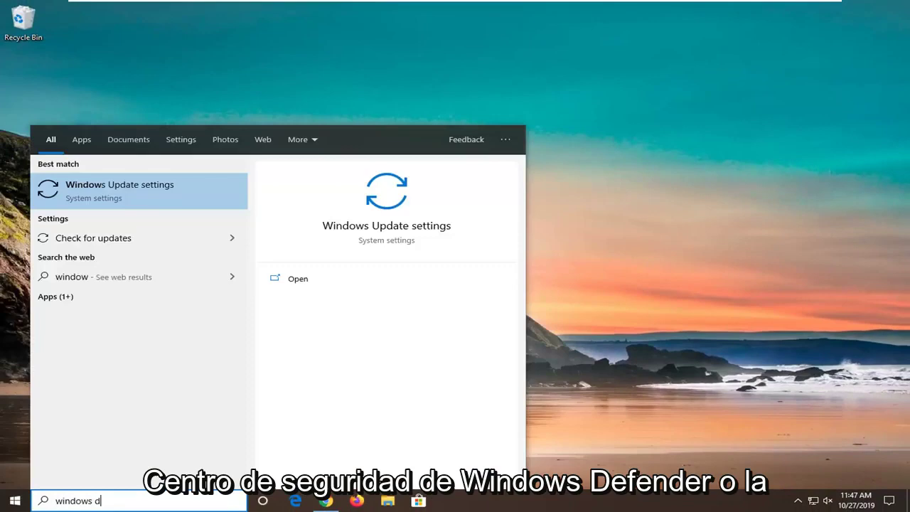
pyautogui.click(155, 192)
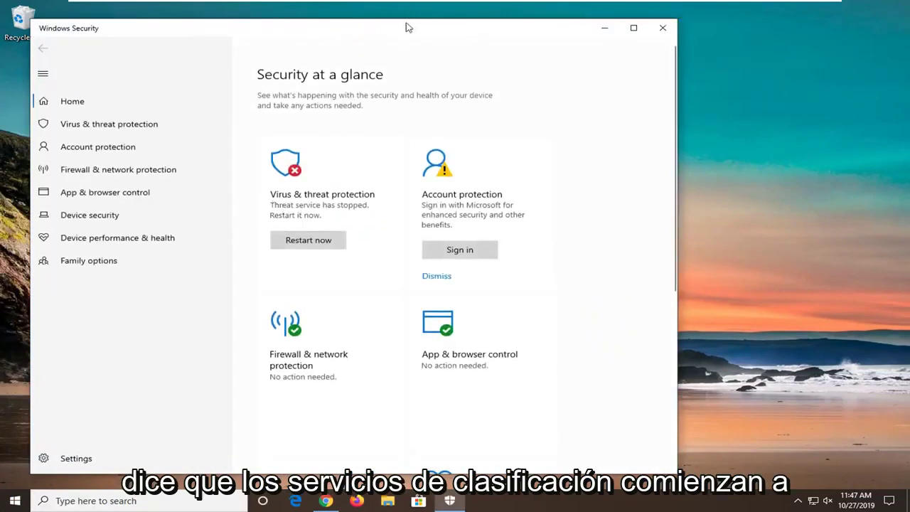
pyautogui.moveTo(409, 27); pyautogui.dragTo(550, 41)
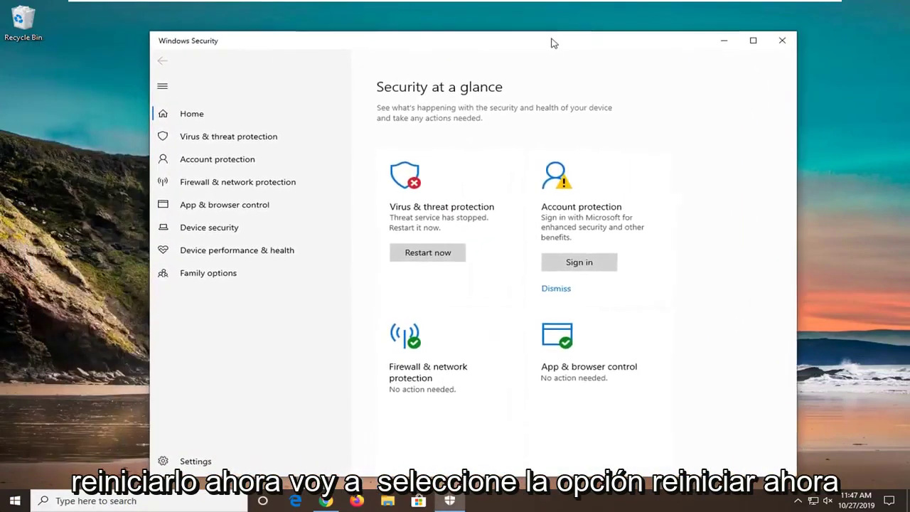
# Step: Restart the stopped threat service from the Security at a glance overview and from the Virus & threat protection page
pyautogui.click(403, 250)
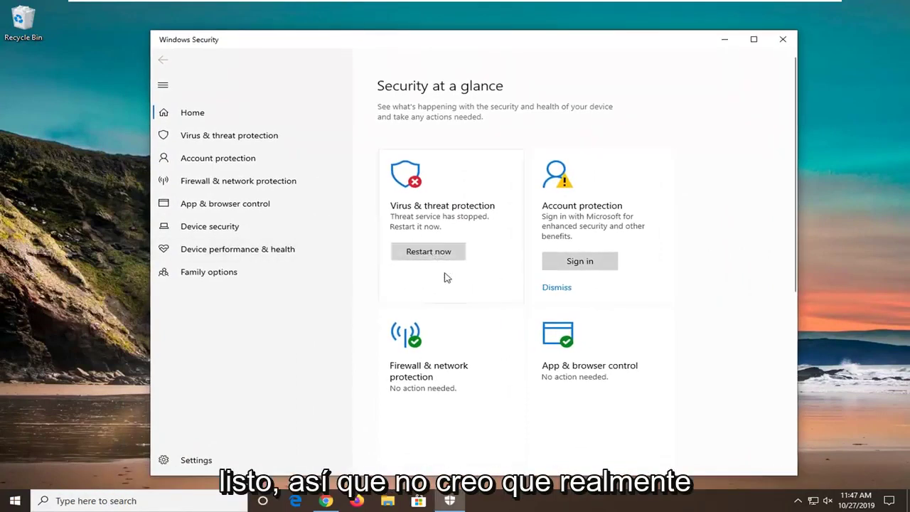
pyautogui.click(443, 187)
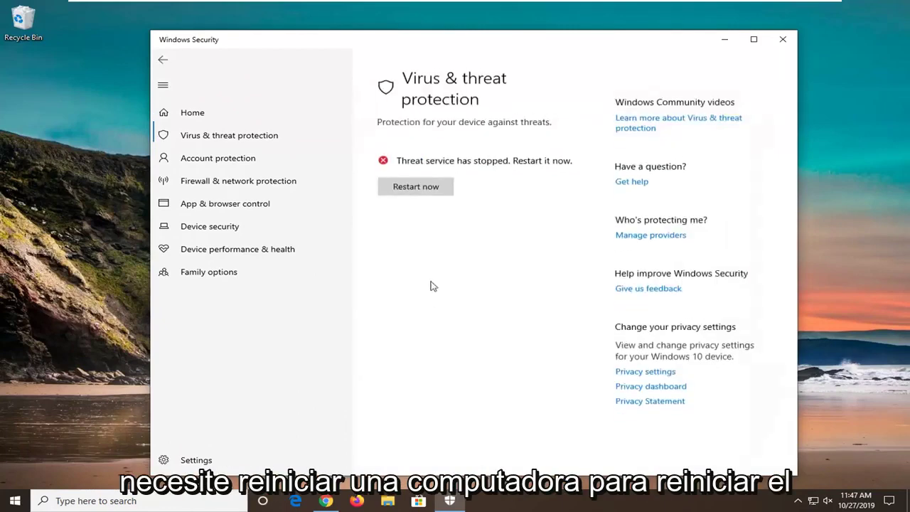
pyautogui.click(427, 181)
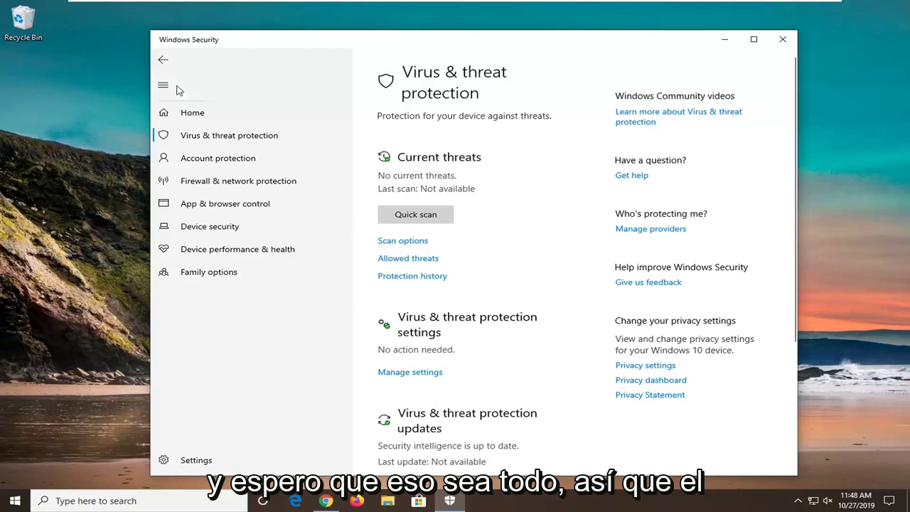
# Step: Return to the Security at a glance overview and dismiss the OneDrive setup and Microsoft sign-in recommendations
pyautogui.click(163, 60)
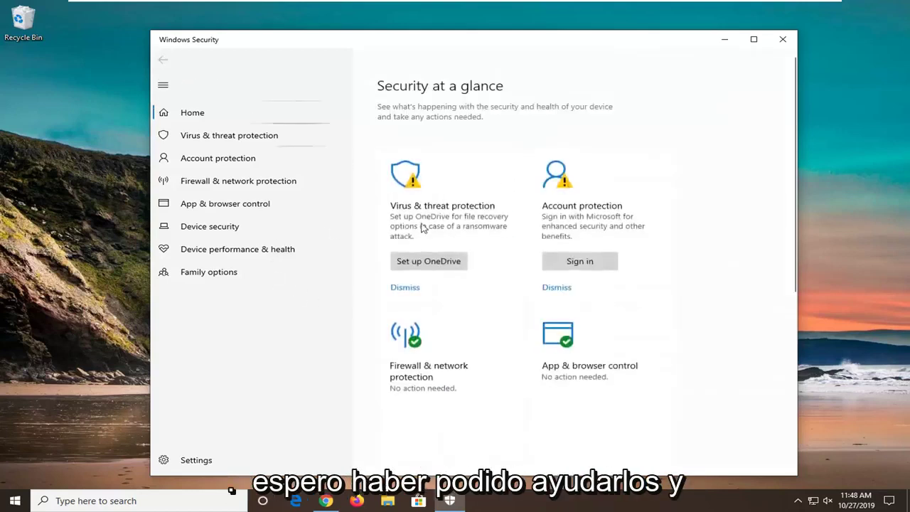
pyautogui.click(407, 289)
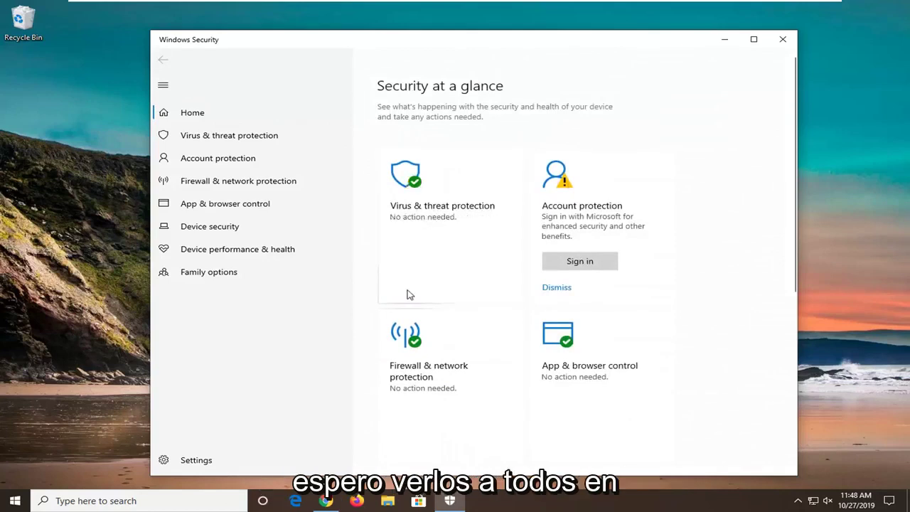
pyautogui.click(555, 289)
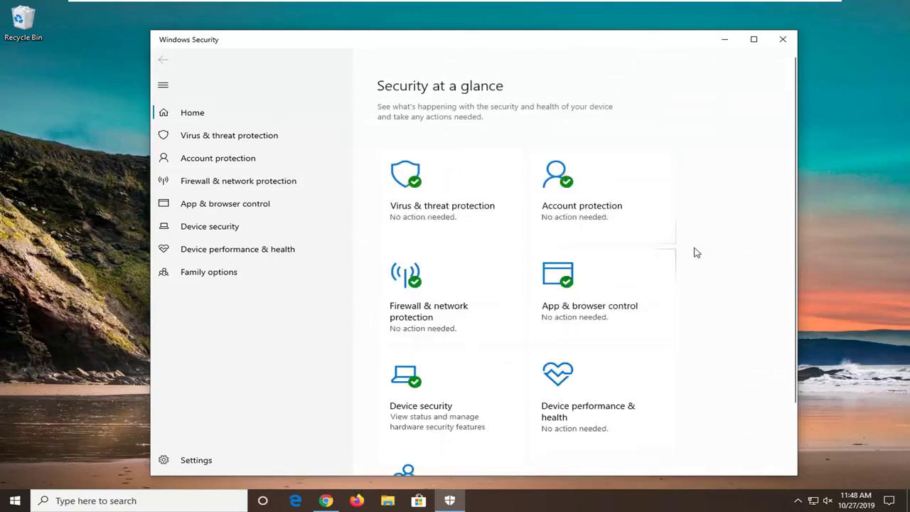